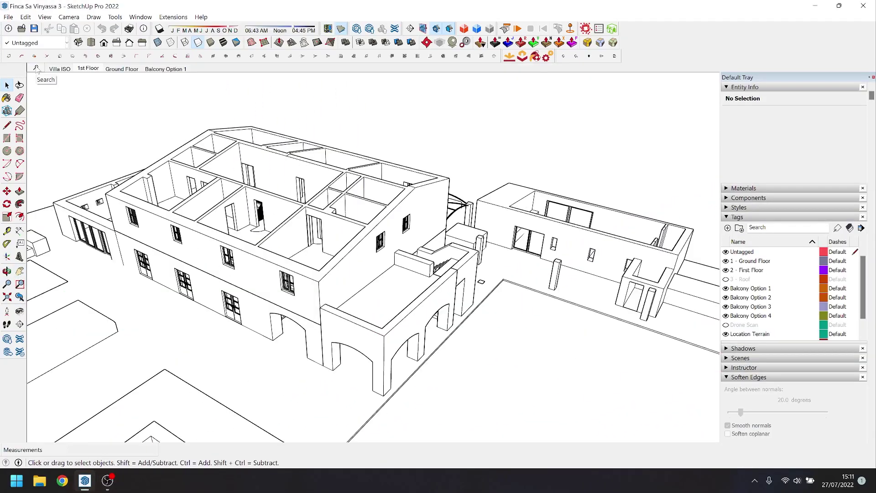
Go from the Villa ISO scene to the 1st Floor scene with the Roof tag hidden.
left_click(66, 72)
left_click(95, 71)
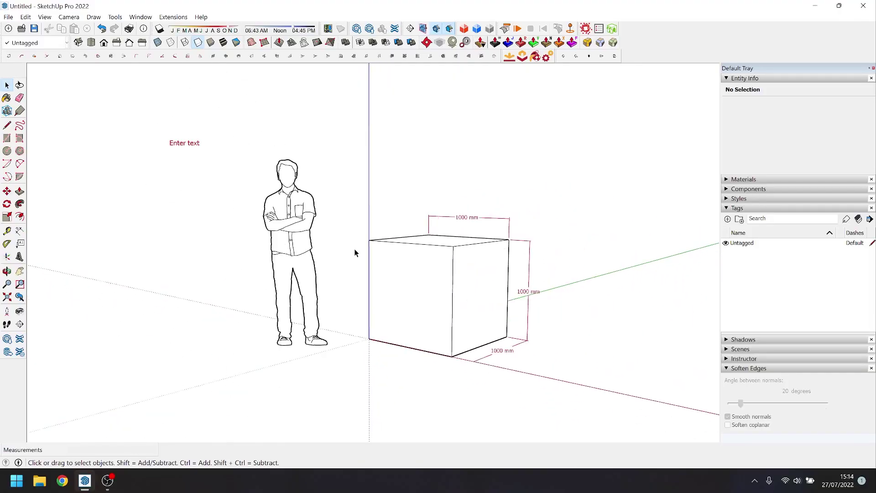
Try camera focal lengths of 12 mm and then 80 mm on the cube.
scroll(354, 253, "up", 2)
key("Return")
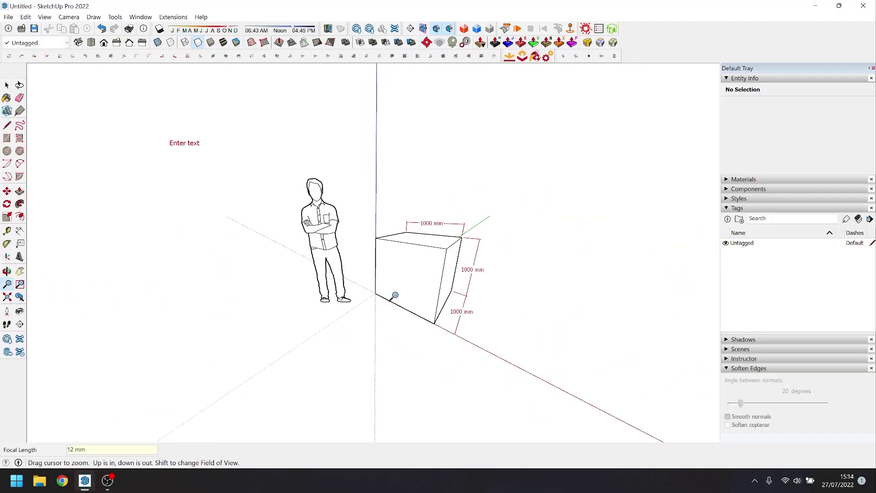
scroll(392, 291, "up", 3)
scroll(372, 260, "up", 3)
type("80")
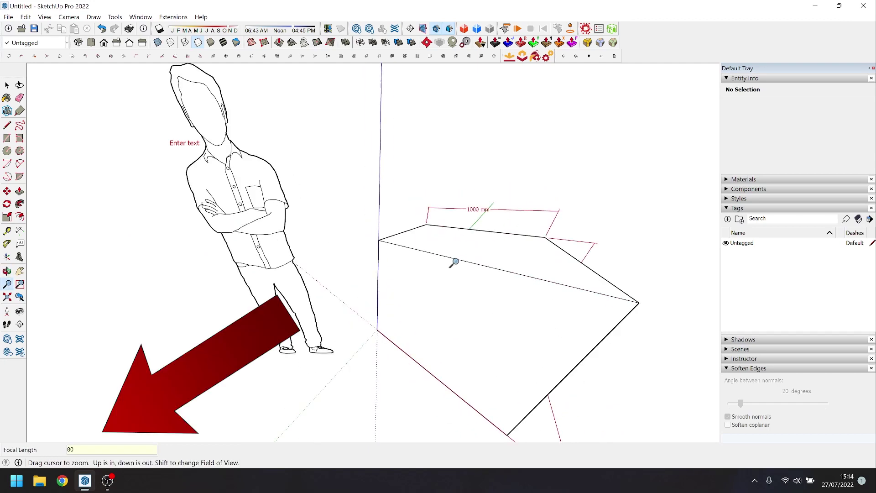
key("Return")
scroll(442, 293, "down", 5)
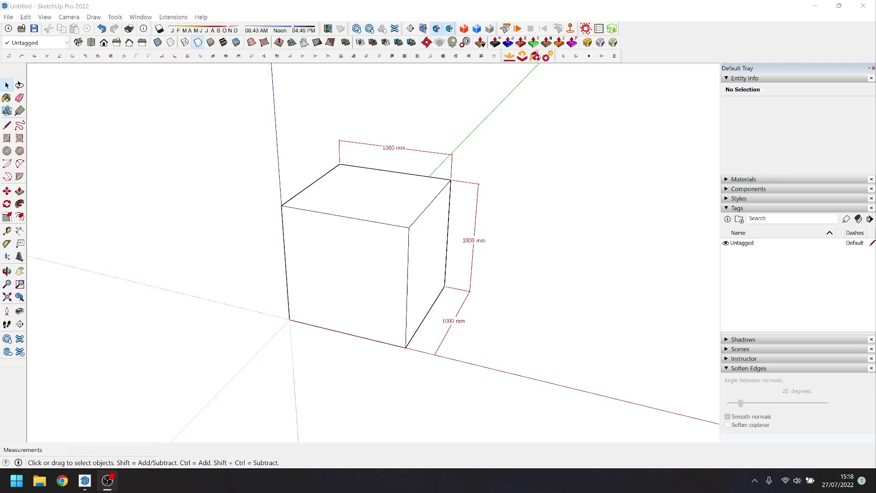
Select the front face, then the face with its edges, then the whole cube minus front and top faces.
left_click(360, 264)
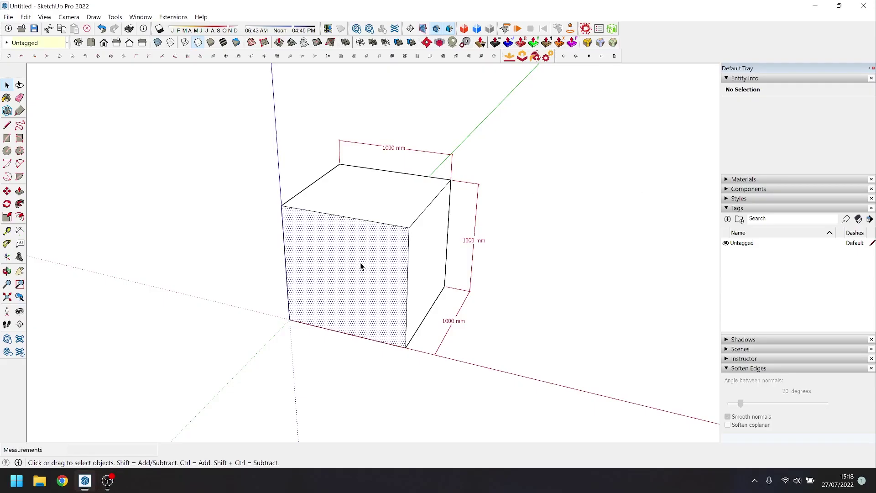
left_click(241, 309)
left_click(333, 276)
left_click(219, 261)
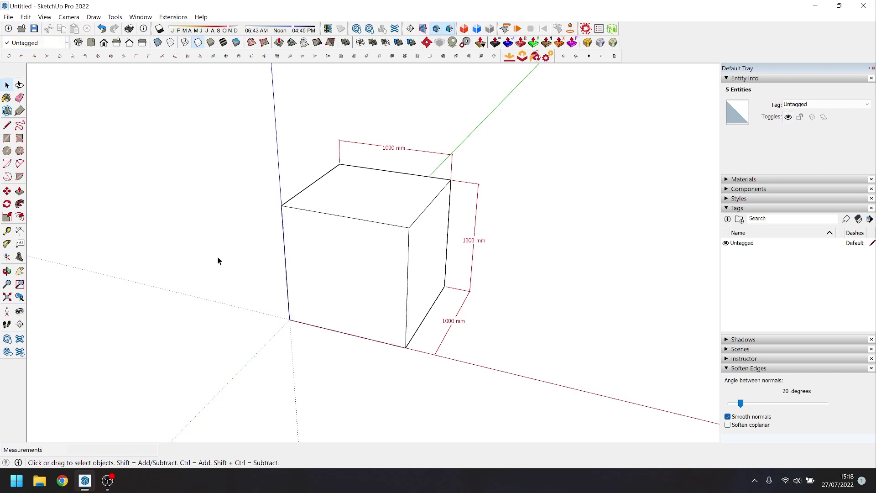
triple_click(340, 269)
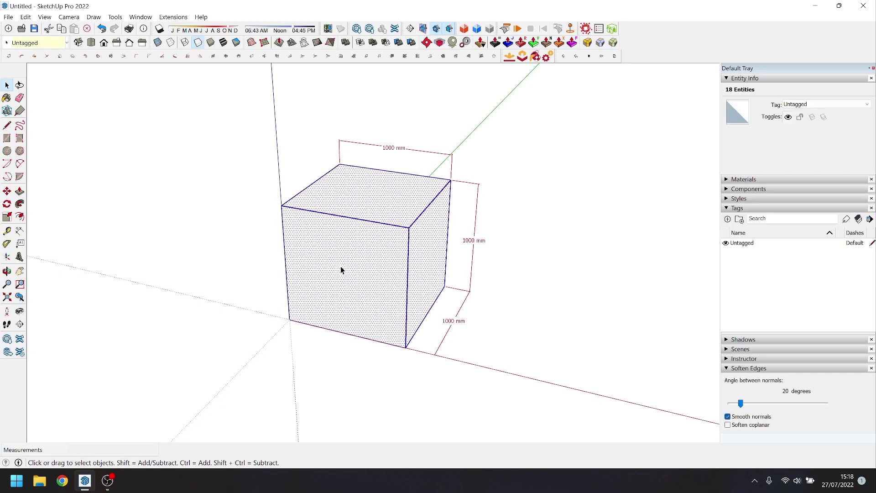
left_click(228, 262)
triple_click(325, 256)
left_click(326, 256, "shift")
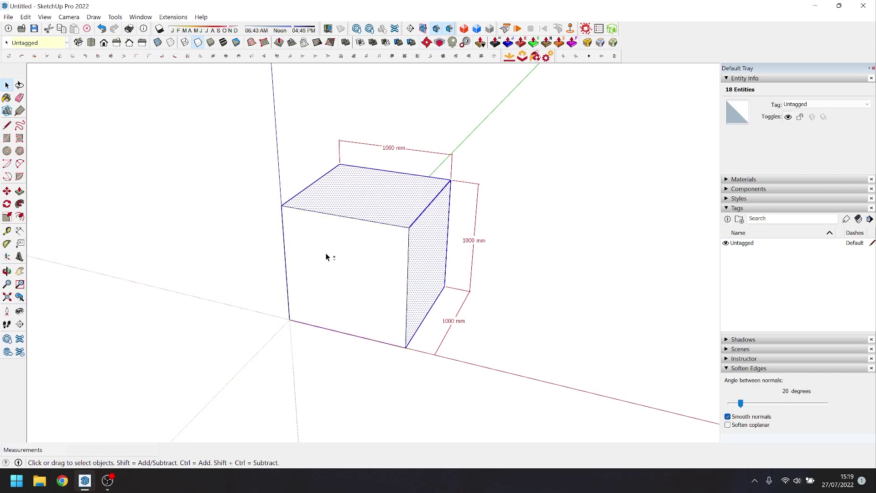
left_click(389, 200, "shift")
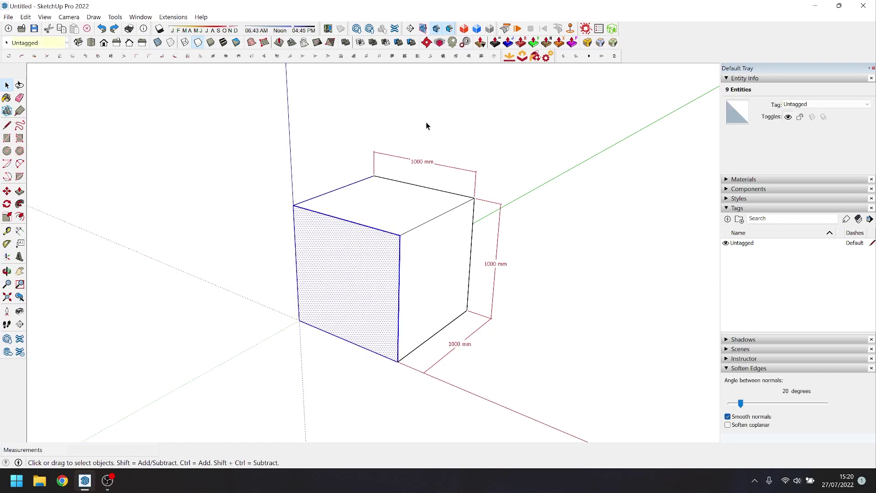
Select the whole cube and its dimensions with a crossing window.
left_click_drag(428, 128, 290, 301)
left_click_drag(281, 386, 281, 386)
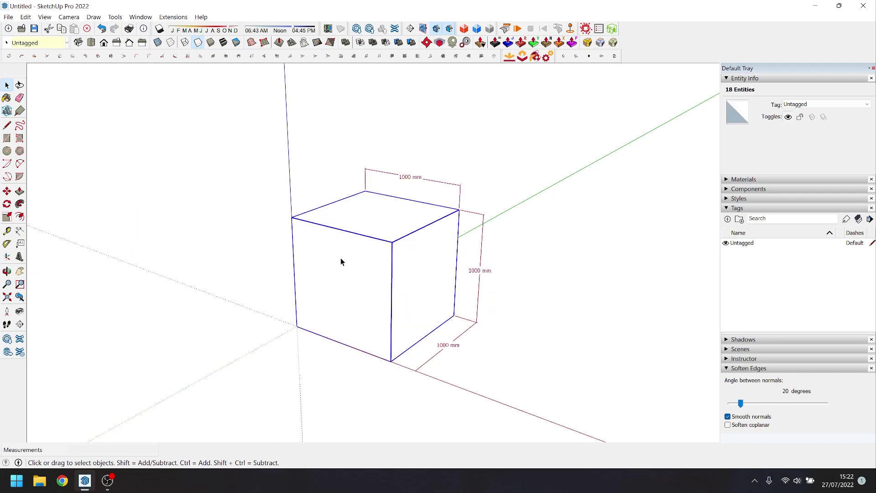
right_click(341, 259)
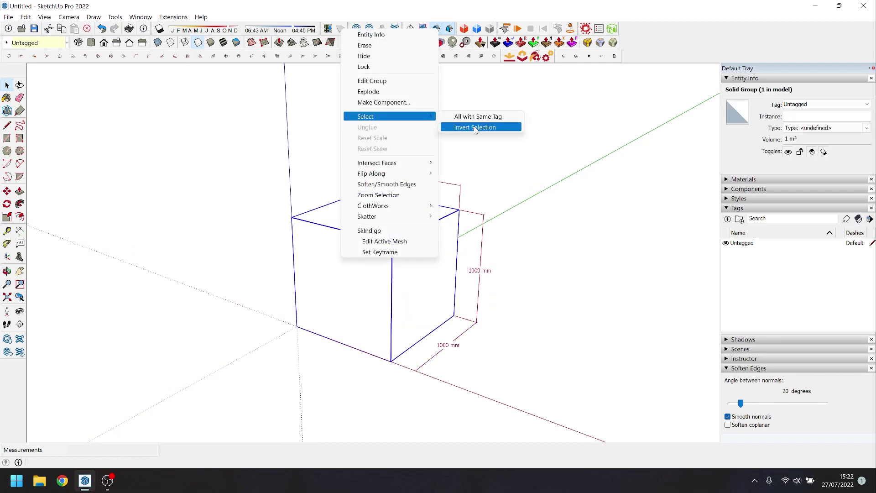
Invert the selection to the three dimensions and move the cube group 4000 mm along red.
left_click(475, 127)
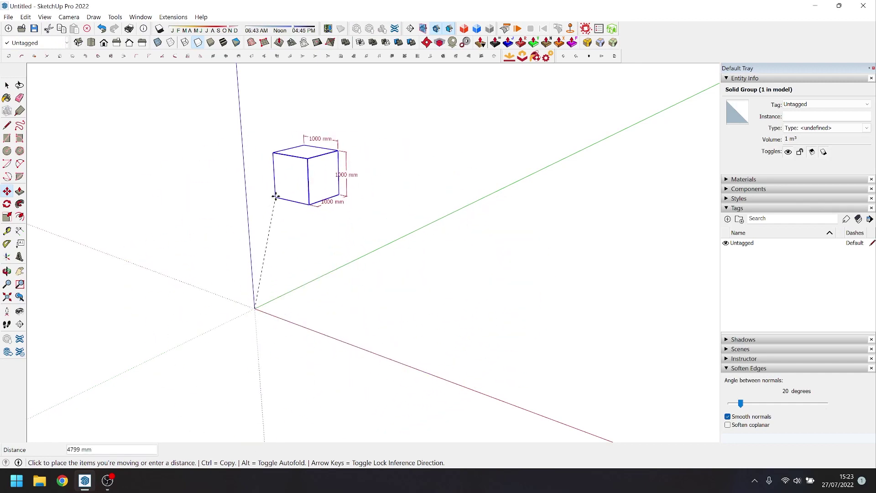
key("q")
scroll(392, 236, "up", 3)
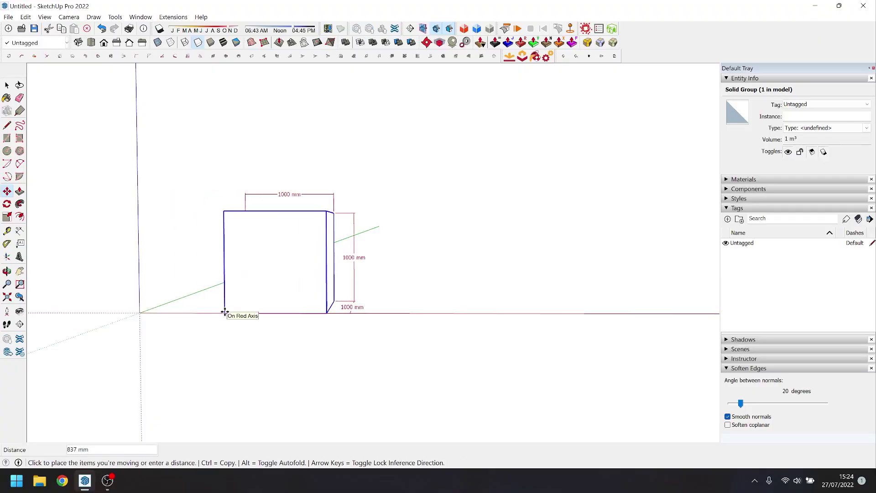
type("400")
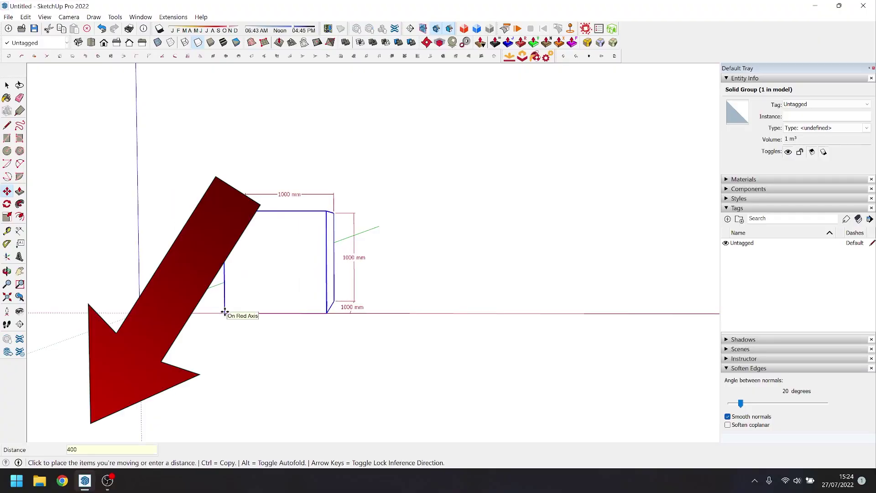
type("0")
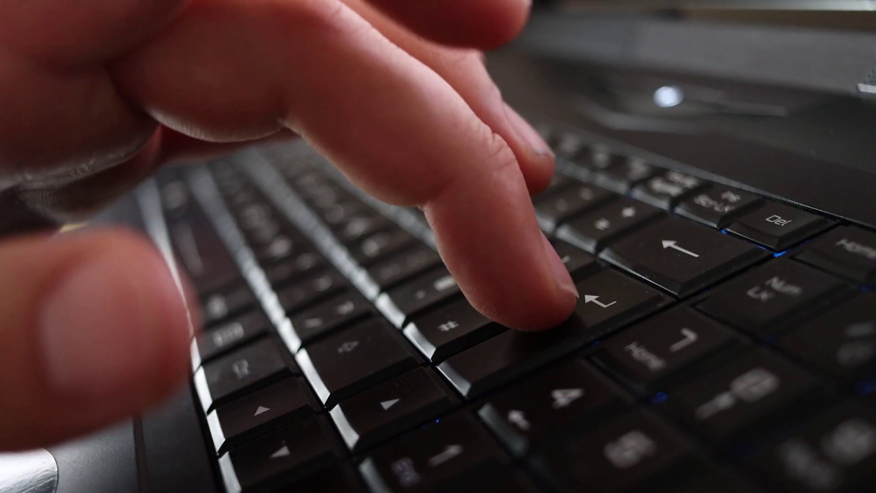
key("Return")
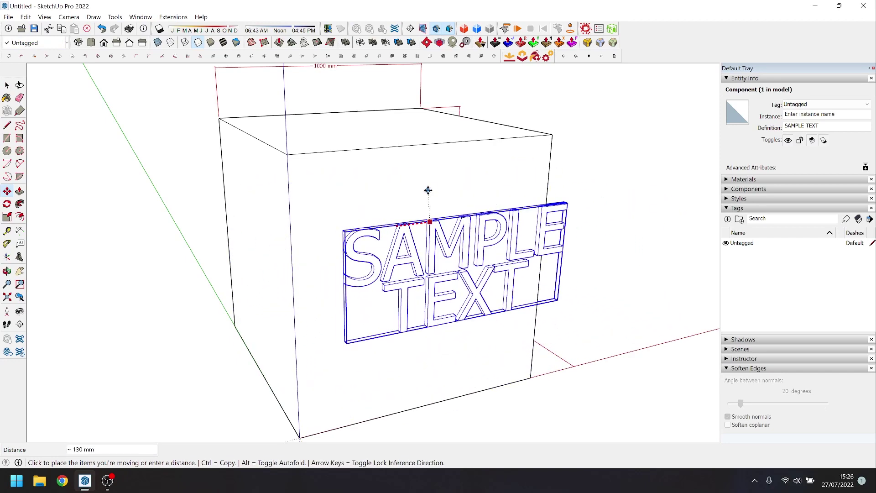
Place SAMPLE TEXT at a new spot, unglue it, and scale the cube to 0.5.
left_click(396, 237)
right_click(399, 238)
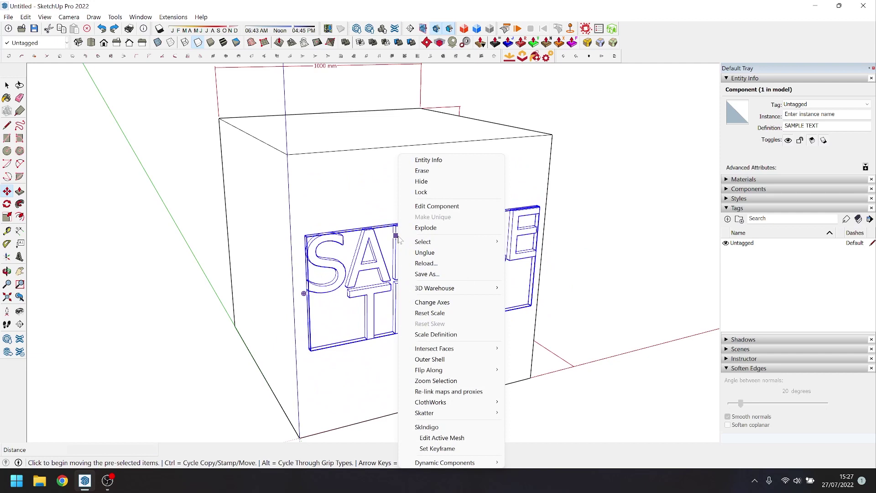
left_click(434, 253)
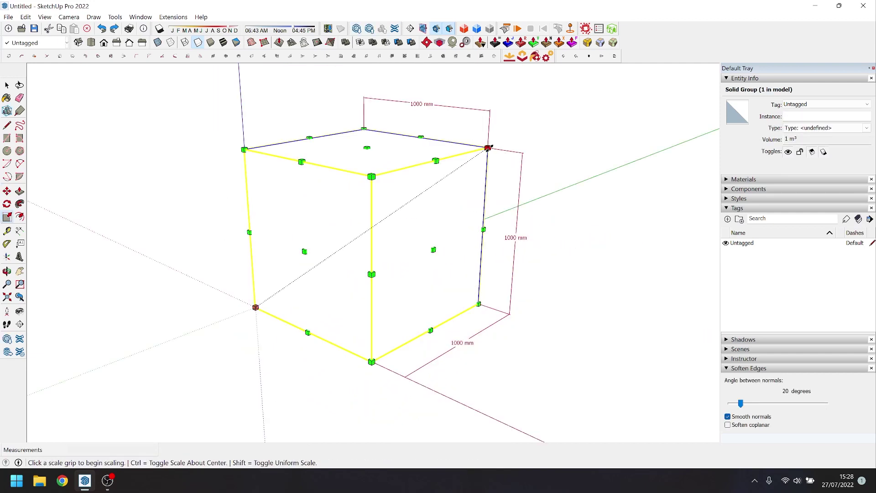
left_click(488, 148)
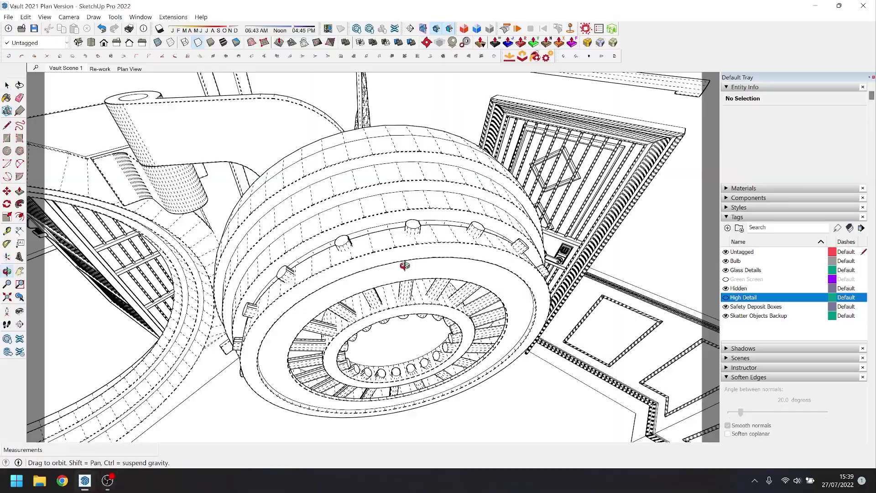
Follow Me the semicircle around the circle into a sphere, then the quarter-arc into a dome.
mouse_move(401, 264)
middle_mouse_down()
mouse_move(329, 271)
mouse_move(389, 270)
mouse_move(424, 254)
mouse_move(397, 269)
middle_mouse_up()
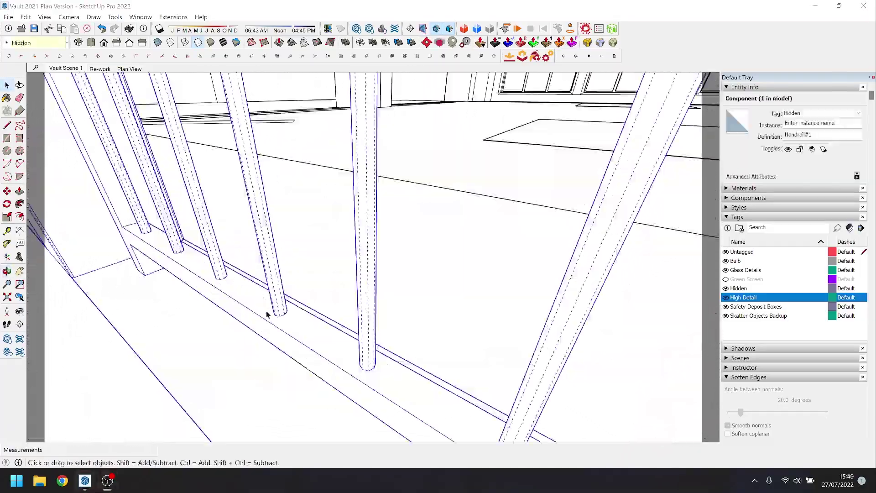
middle_click_drag(267, 311, 385, 343)
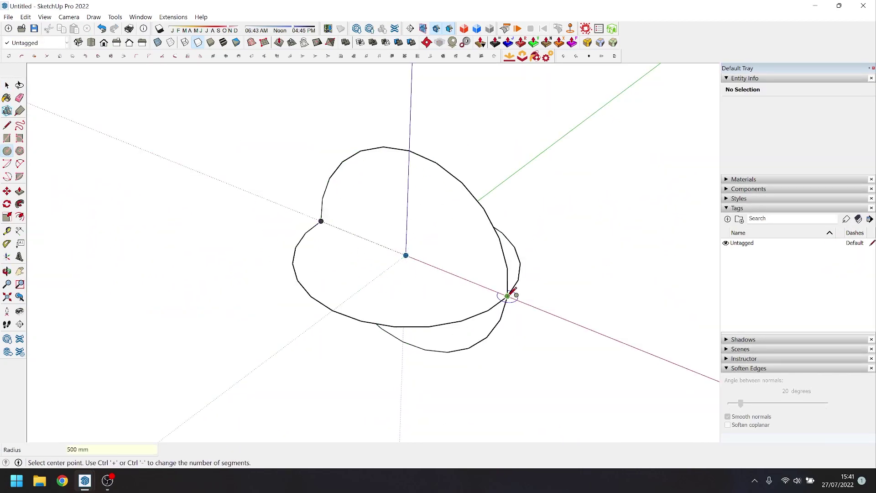
left_click(391, 302)
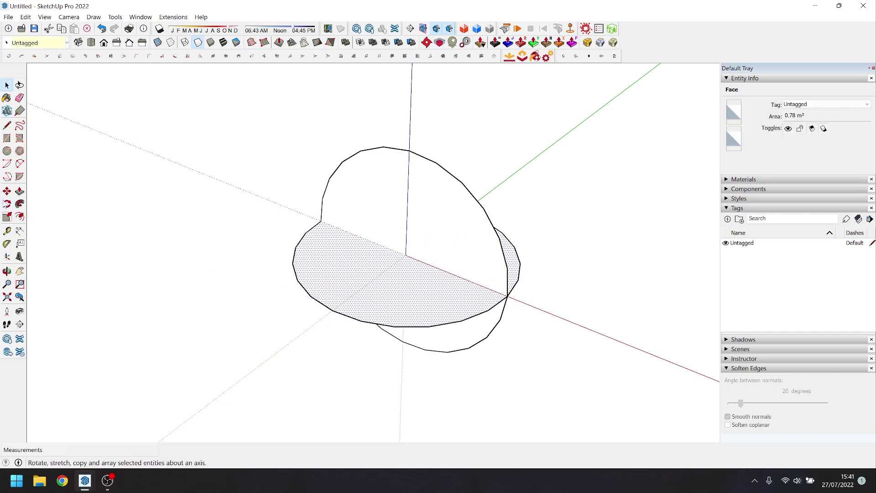
left_click(19, 204)
left_click(482, 258)
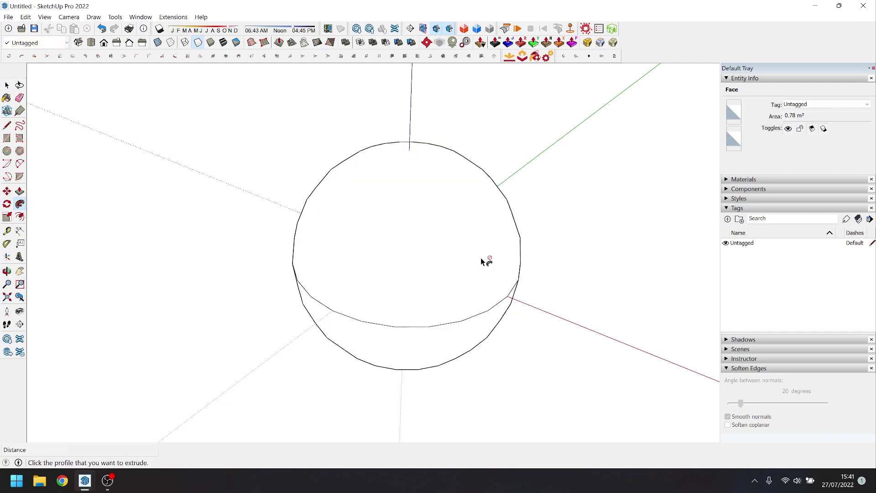
middle_click_drag(483, 259, 621, 143)
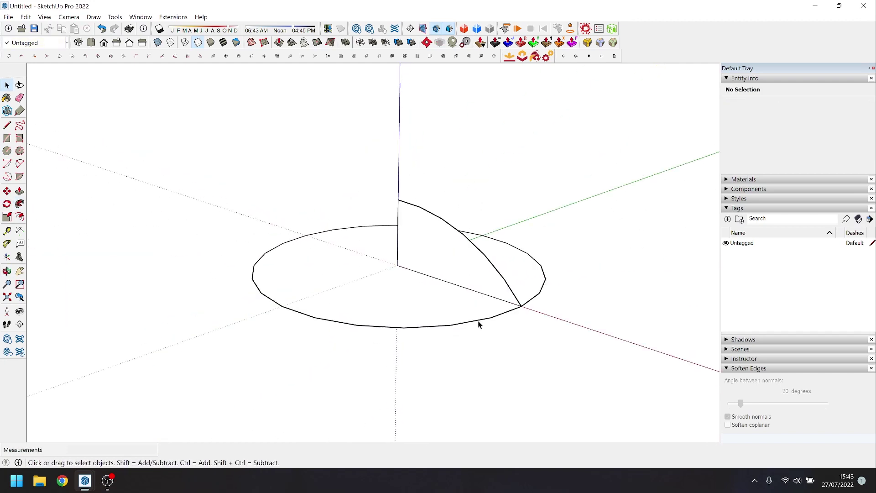
left_click(441, 273)
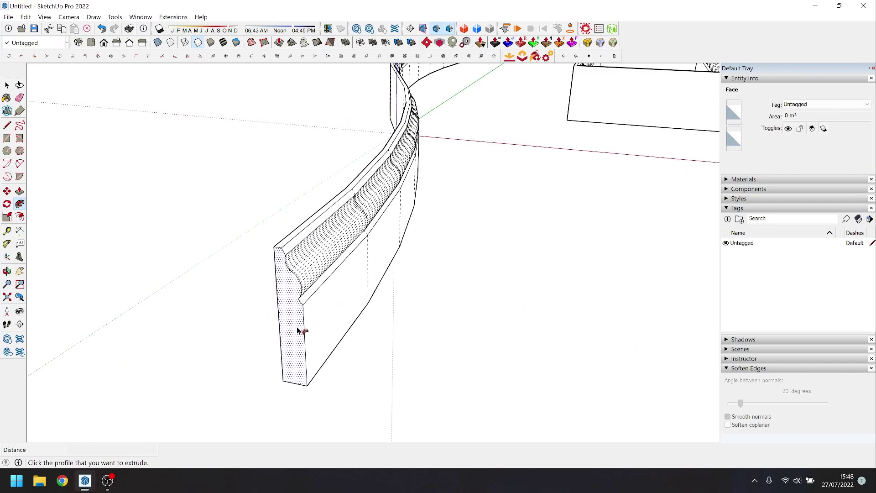
Sweep the moulding profile along the curved path with Follow Me and inspect the result.
middle_click_drag(299, 328, 410, 301)
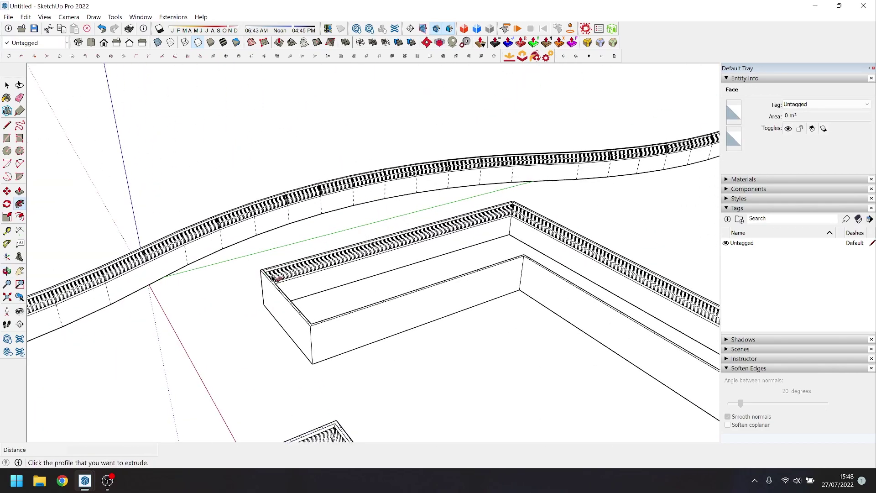
scroll(415, 305, "up", 2)
scroll(414, 304, "down", 3)
middle_click_drag(319, 333, 286, 319)
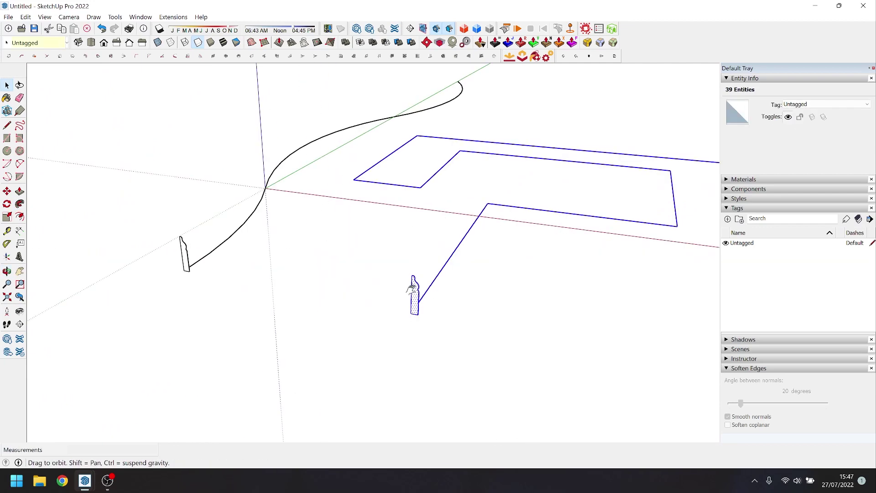
middle_click_drag(412, 289, 216, 326)
scroll(212, 326, "up", 3)
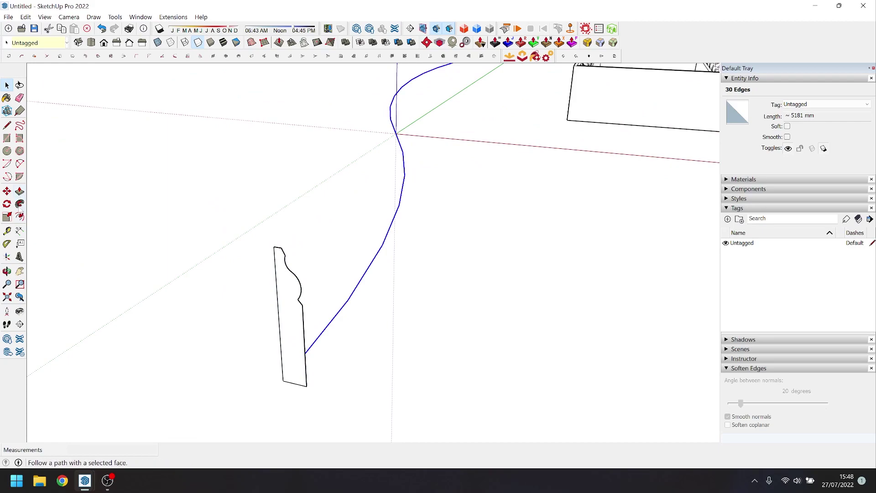
left_click(296, 331)
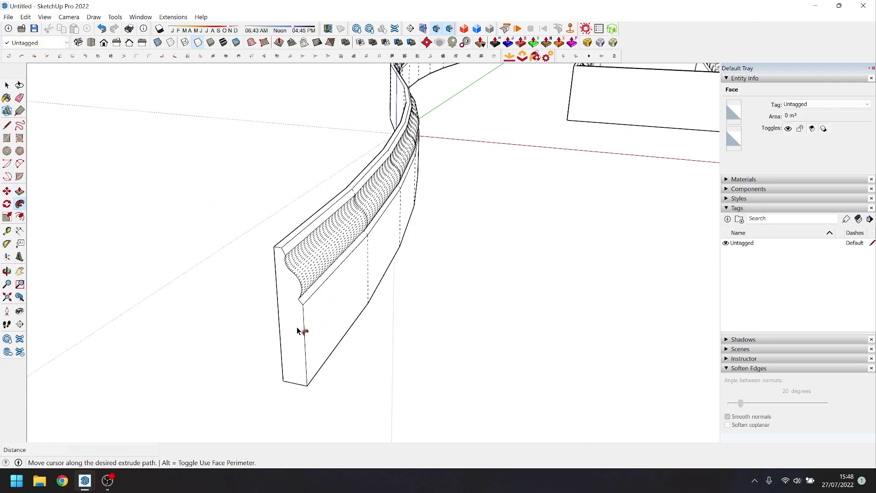
middle_click_drag(299, 330, 176, 262)
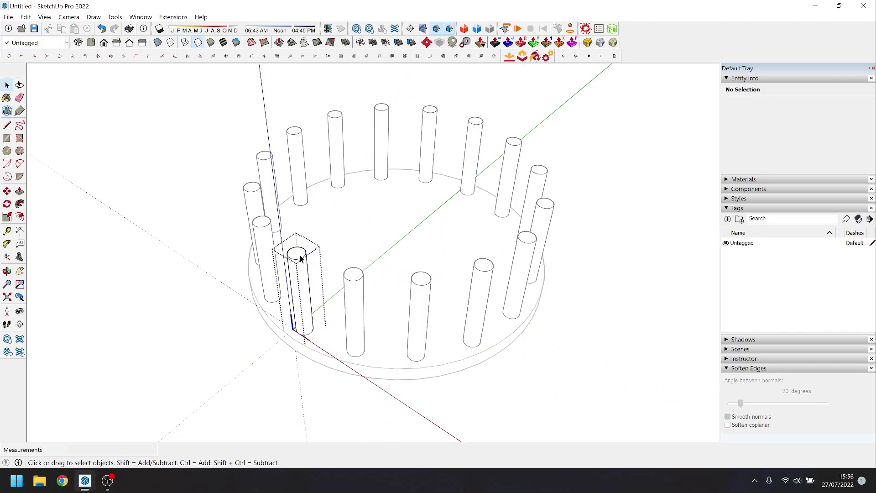
Place a copy of the Drawer component in the van and pick a face on its frame.
scroll(297, 255, "up", 3)
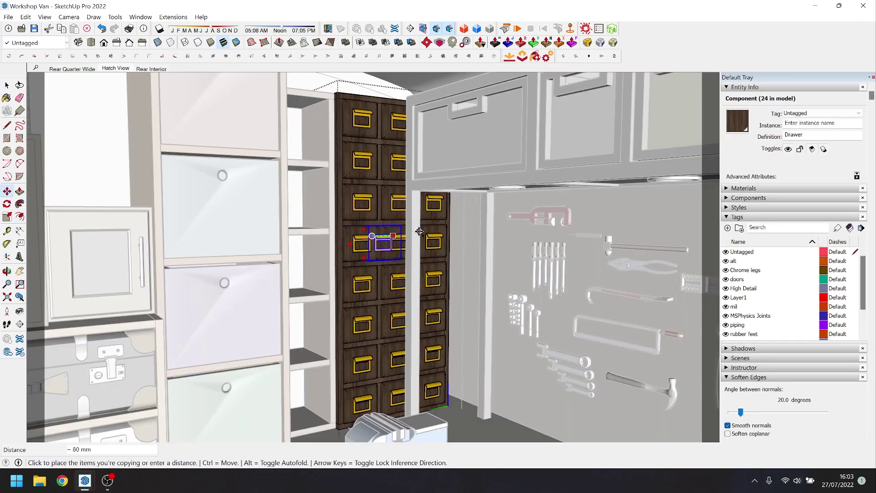
middle_click_drag(512, 222, 348, 269)
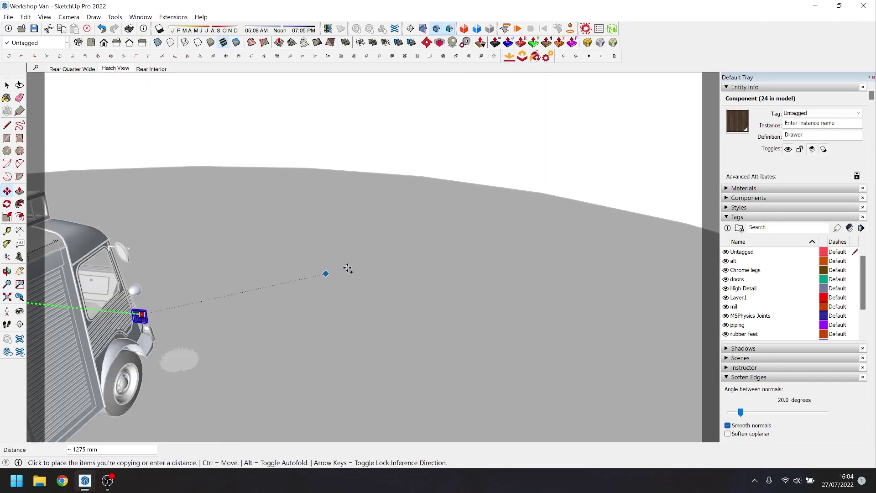
scroll(427, 317, "up", 3)
left_click(427, 317)
key("space")
scroll(390, 281, "up", 8)
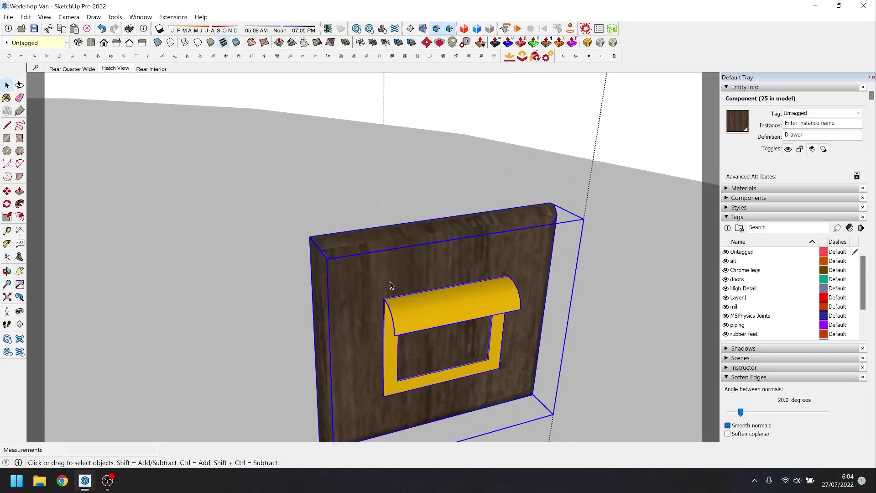
scroll(389, 281, "up", 5)
left_click(322, 187)
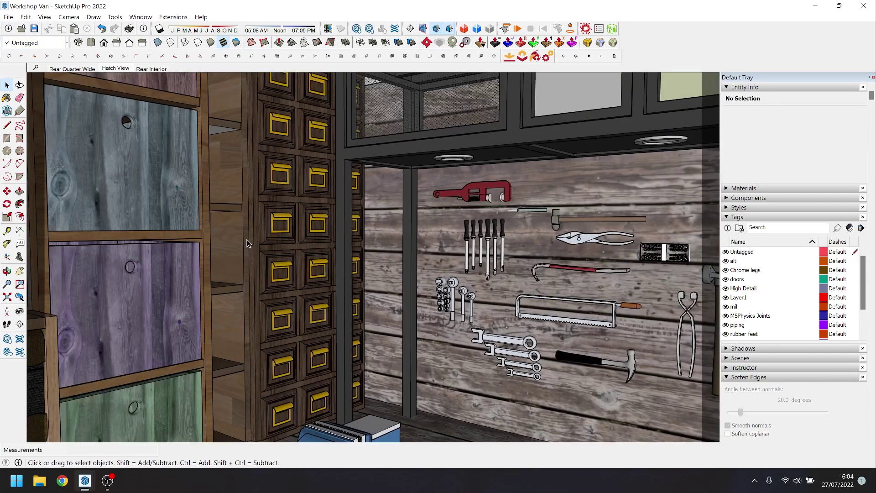
scroll(247, 240, "up", 3)
middle_click_drag(204, 232, 191, 231)
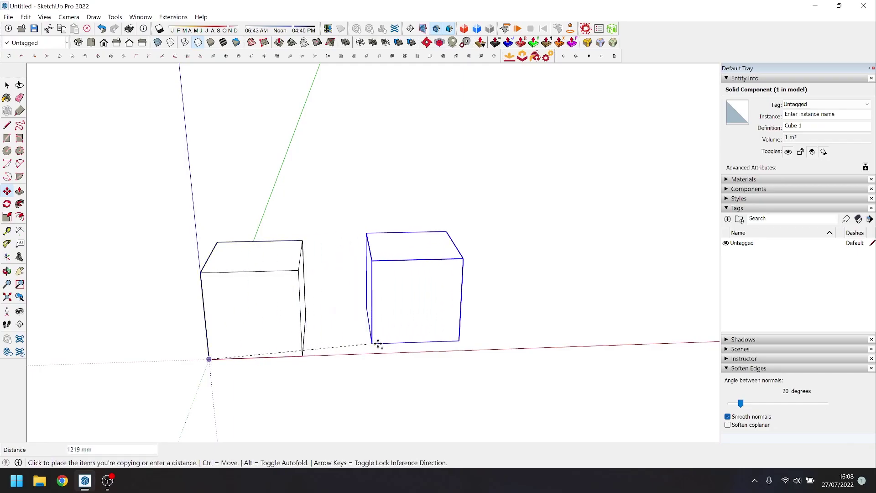
Copy the cube into an x4 linear array at 1000 mm spacing and dimension the gaps.
key("ctrl")
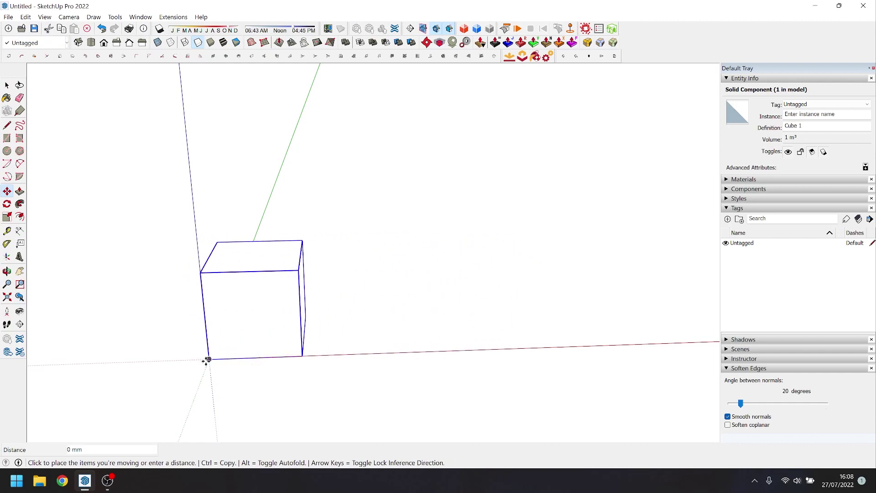
key("ctrl")
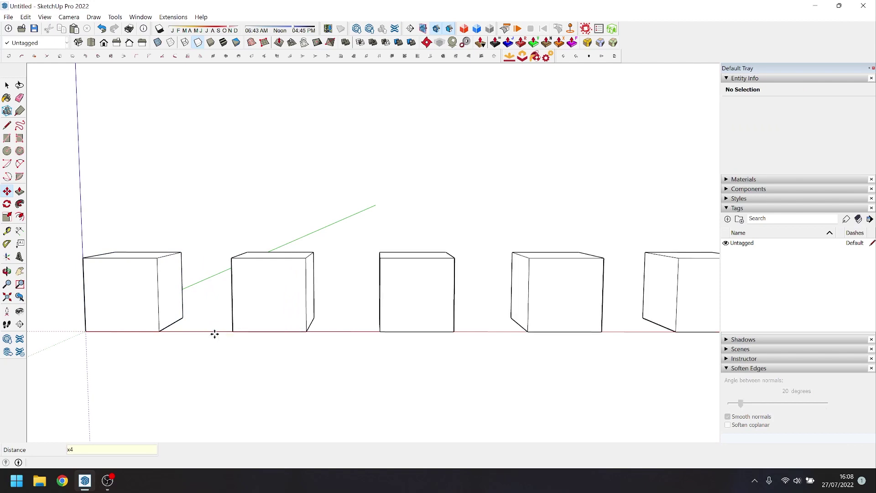
key("BackSpace")
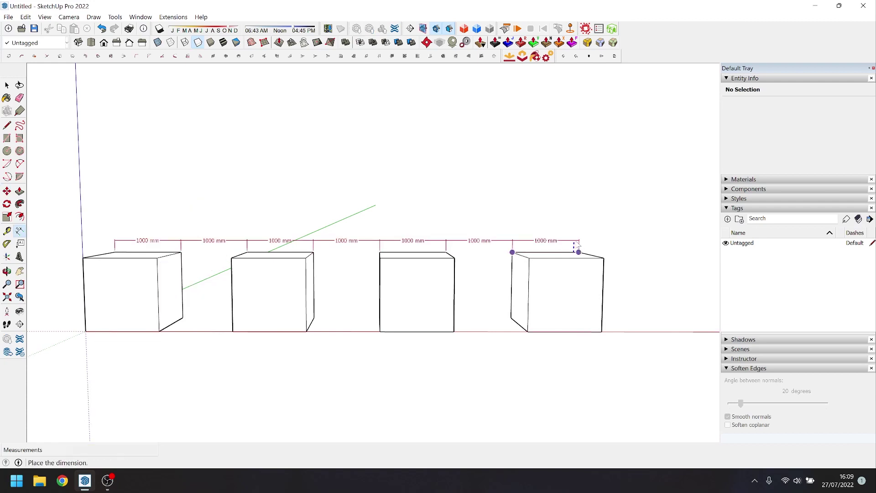
left_click(577, 247)
middle_click_drag(577, 246, 369, 270)
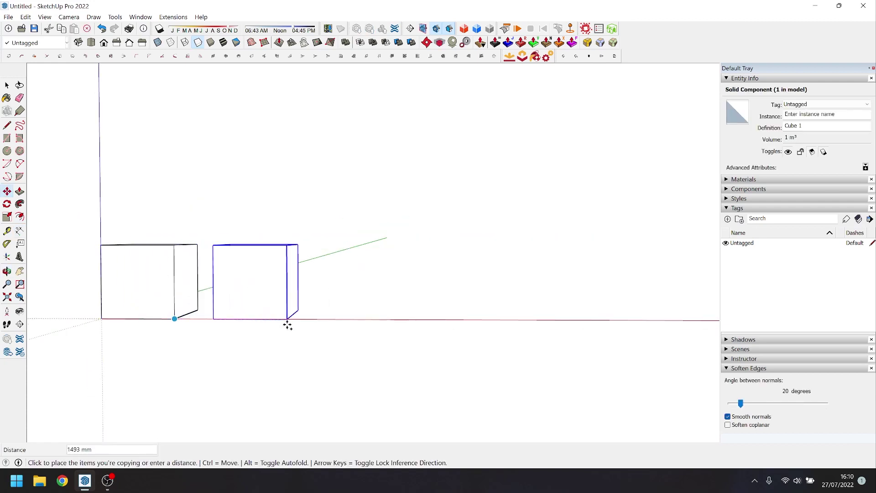
Copy the cube 6000 mm away and divide the gap into three evenly spaced copies with /3.
type("00")
key("Return")
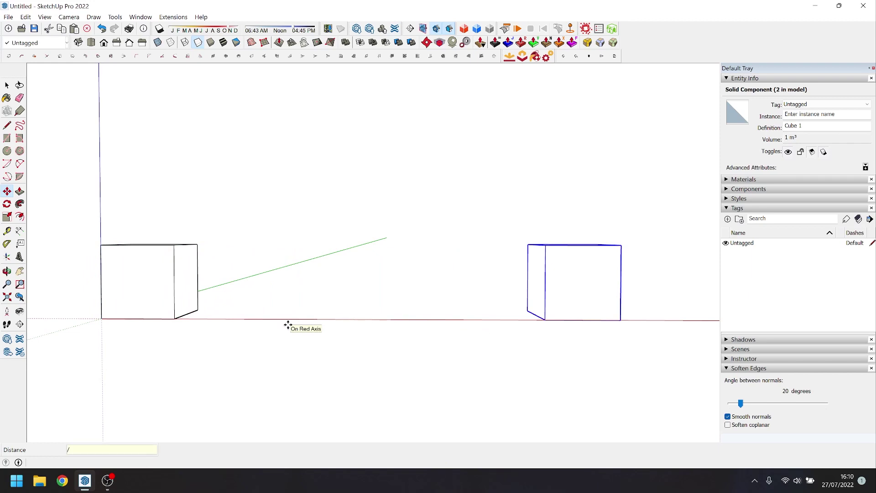
type("3")
key("Return")
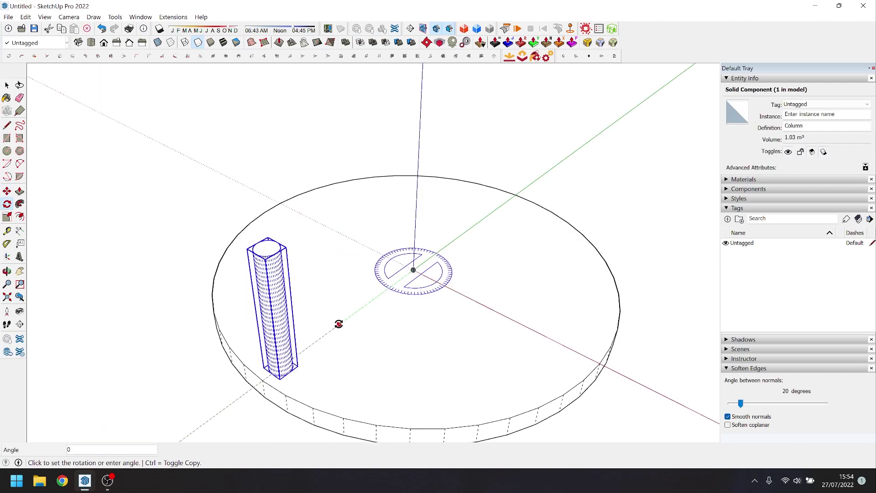
Array the column around the disc, then rotate-copy the cube 45° x4 and undo it.
left_click(469, 233)
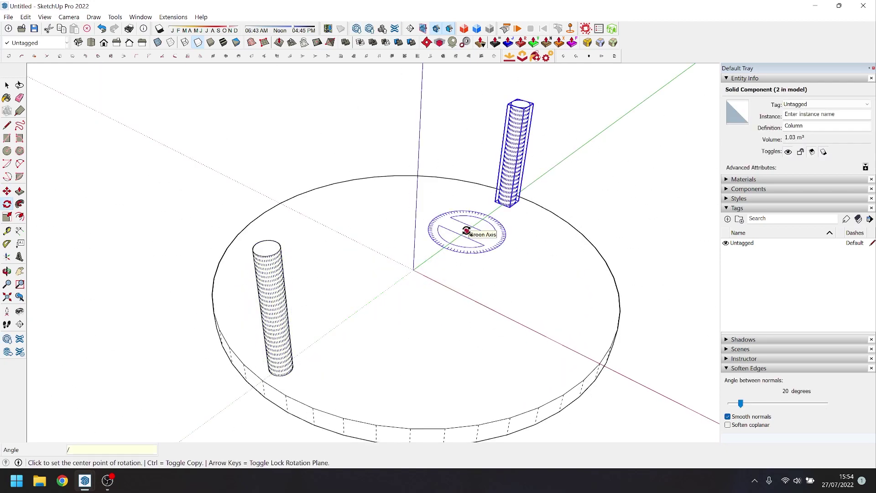
key("Return")
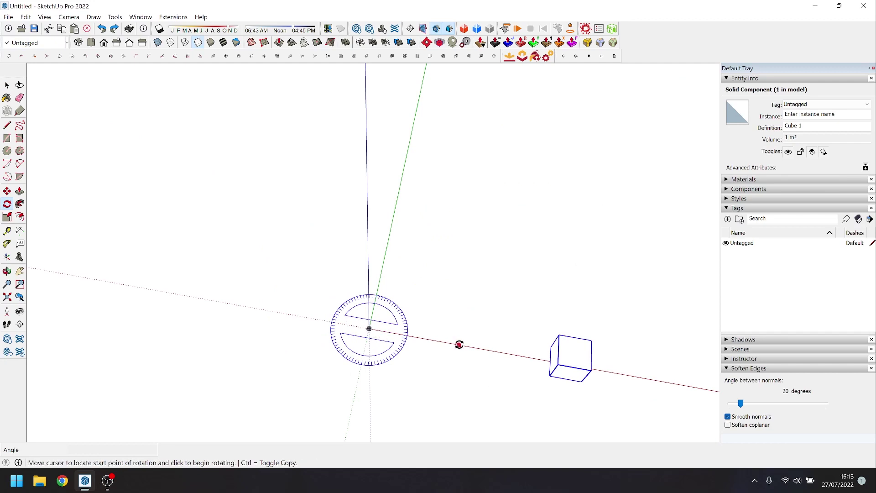
left_click(459, 345)
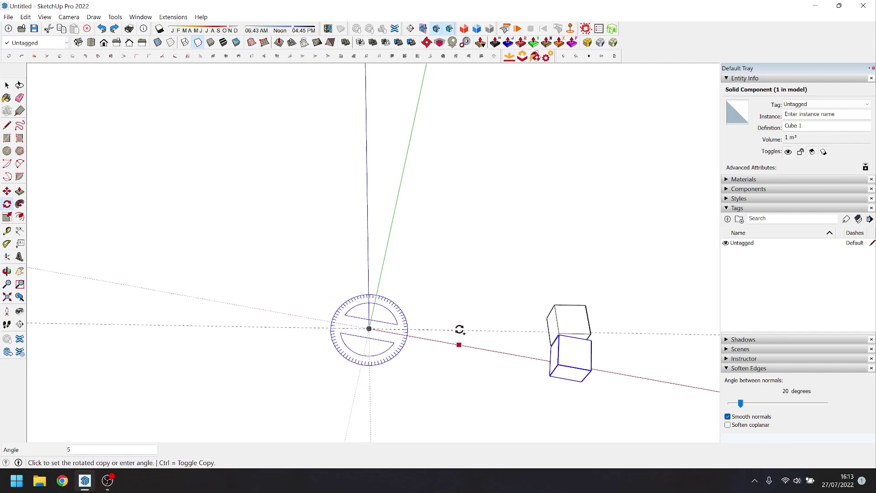
type("45")
key("Return")
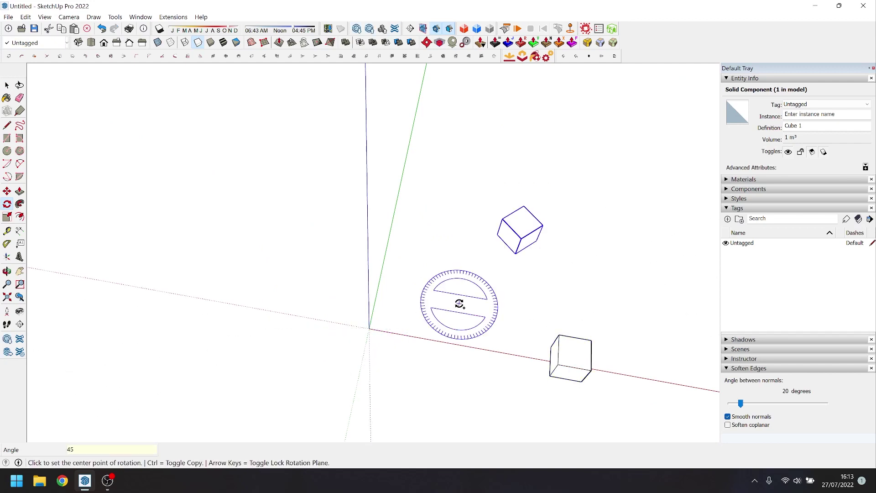
type("x4")
key("Return")
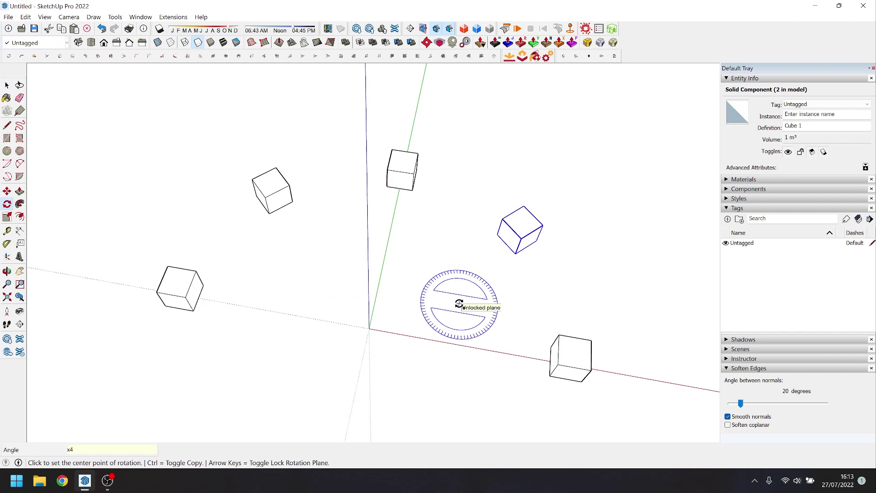
key("ctrl+z")
Rotate-copy the cube 180° about the origin and divide it into four copies with /4.
left_click(369, 328)
left_click(487, 351)
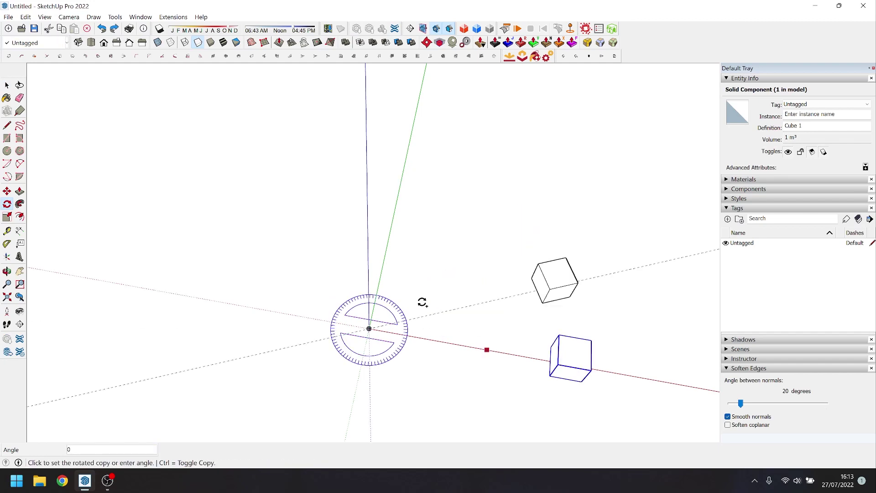
left_click(281, 314)
type("/4")
key("Return")
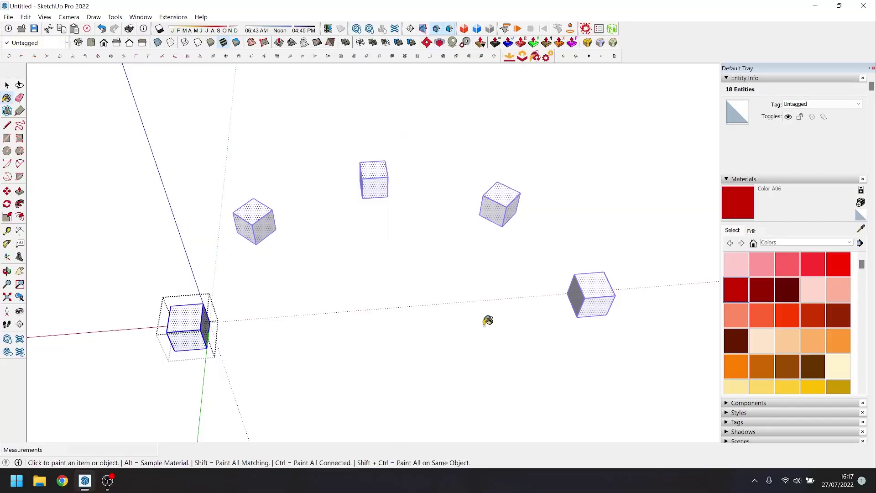
Paint the cube copies red, then cyan Color H04.
left_click(188, 316)
key("space")
scroll(785, 368, "down", 3)
left_click(838, 380)
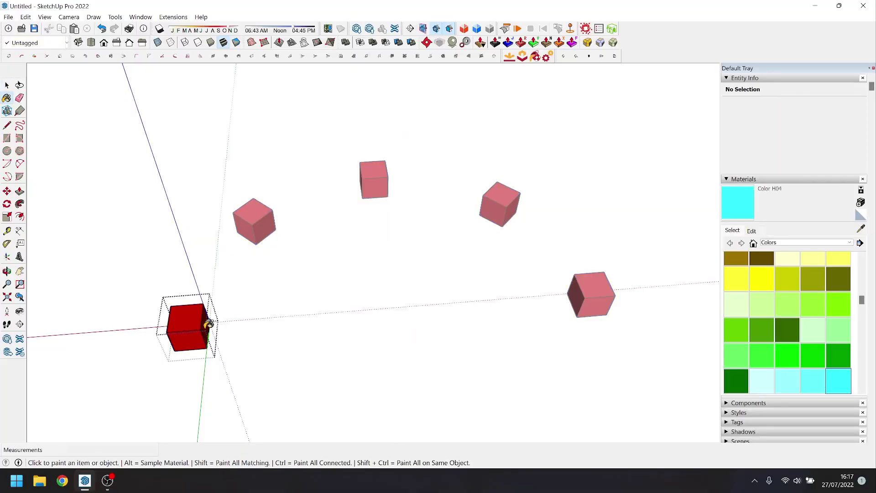
left_click(206, 322)
Rename the material 'Cube Colour', sample it from a face and edit its colour.
type("Cube")
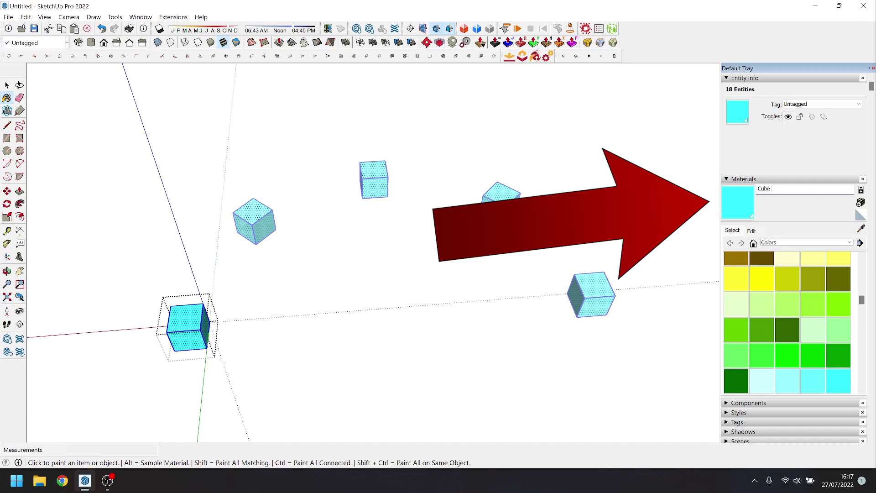
type(" Colo")
type("ur")
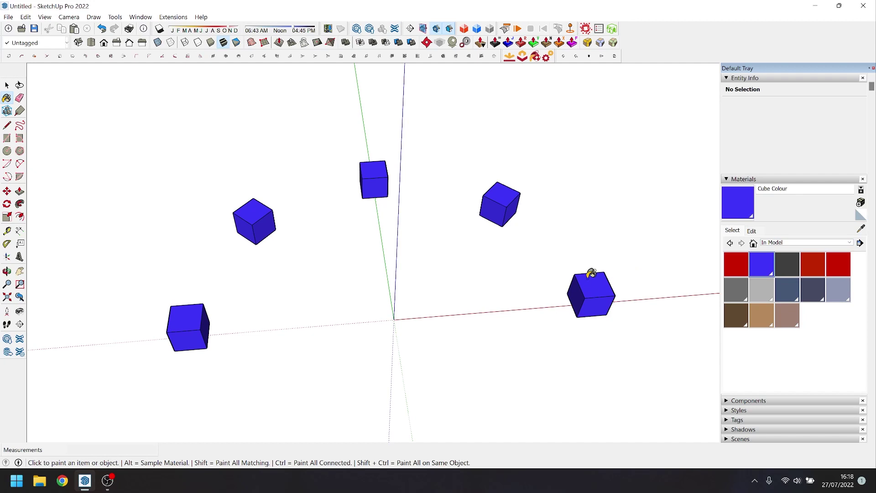
key("alt")
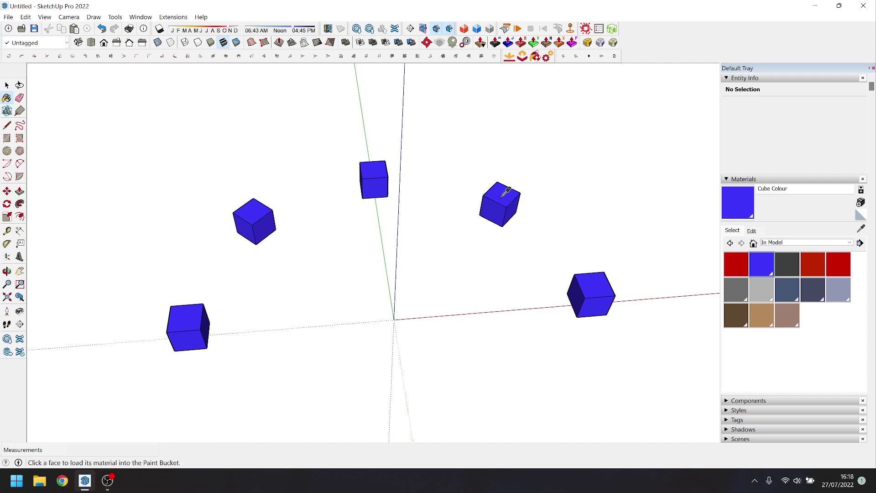
left_click(751, 231)
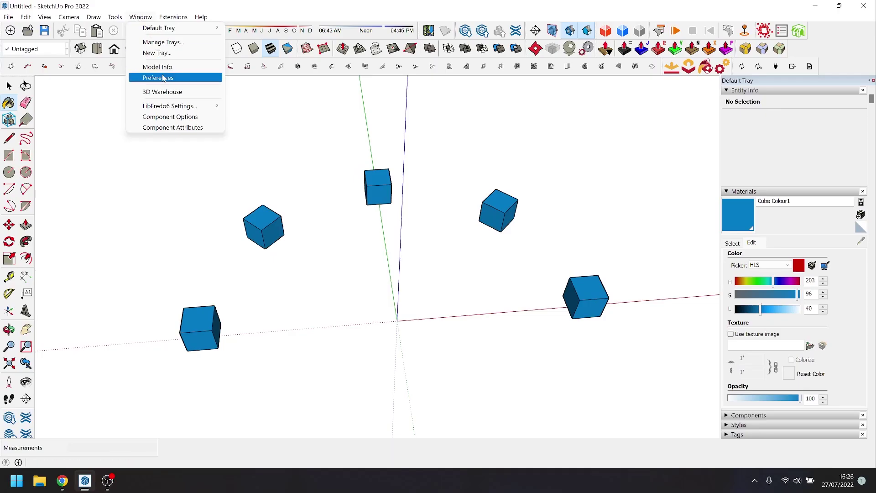
Reset the workspace layout in Preferences and toggle the Views toolbar.
left_click(164, 77)
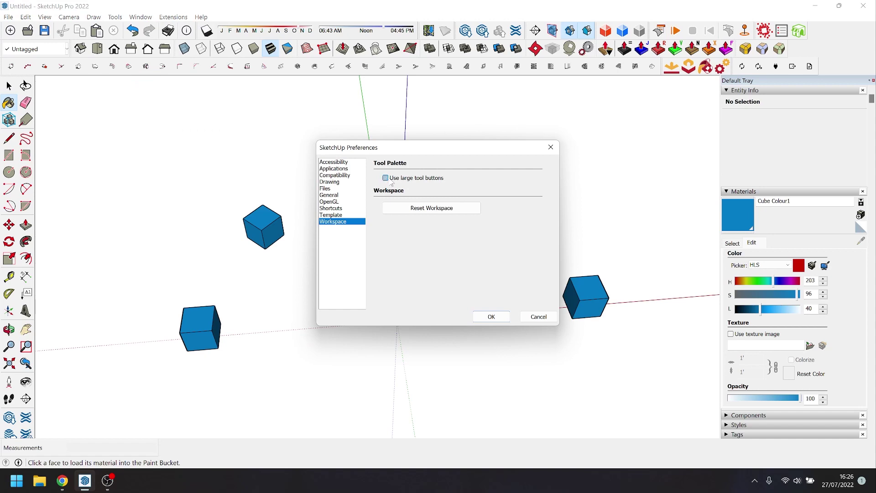
left_click(491, 317)
left_click(44, 17)
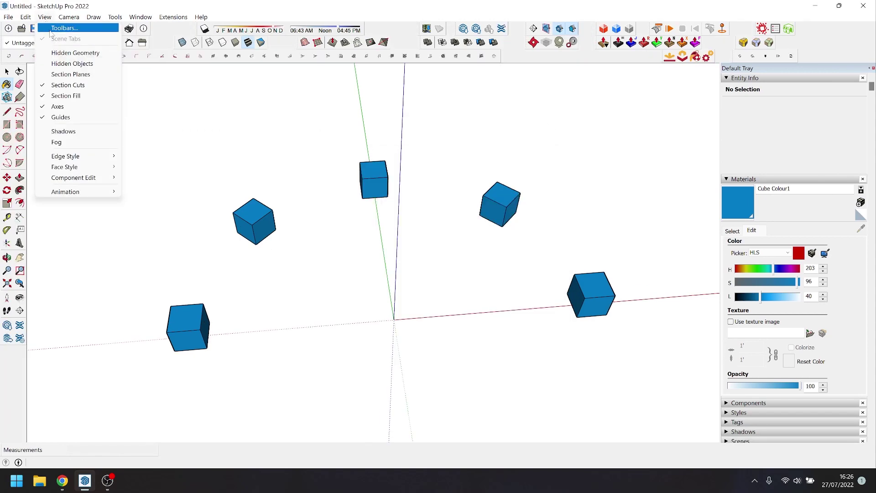
left_click(51, 29)
scroll(392, 251, "down", 5)
left_click(341, 291)
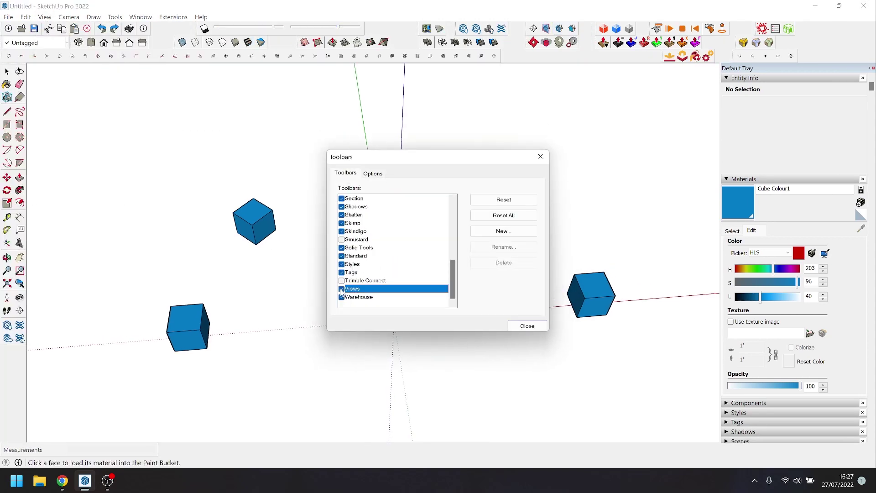
Toggle the Measurements toolbar off and on, leaving it shown.
scroll(341, 291, "up", 5)
left_click(341, 230)
left_click(341, 247)
left_click(341, 247)
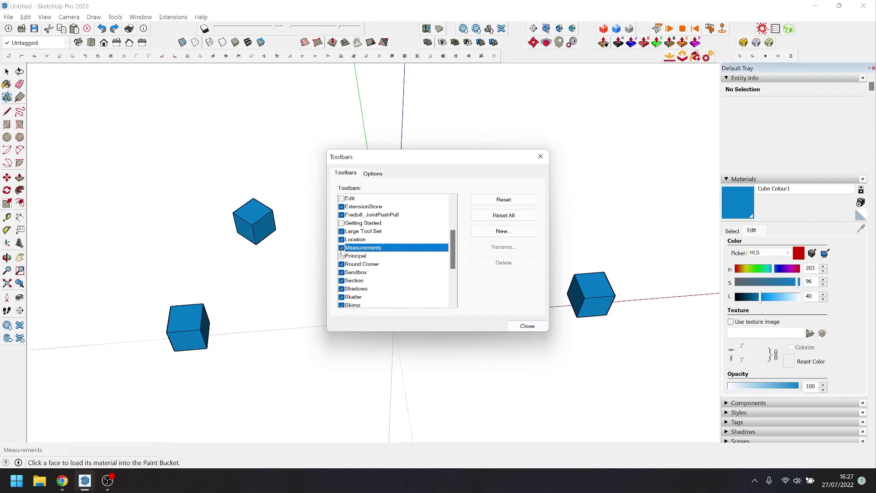
left_click(341, 247)
left_click(341, 248)
scroll(349, 287, "down", 5)
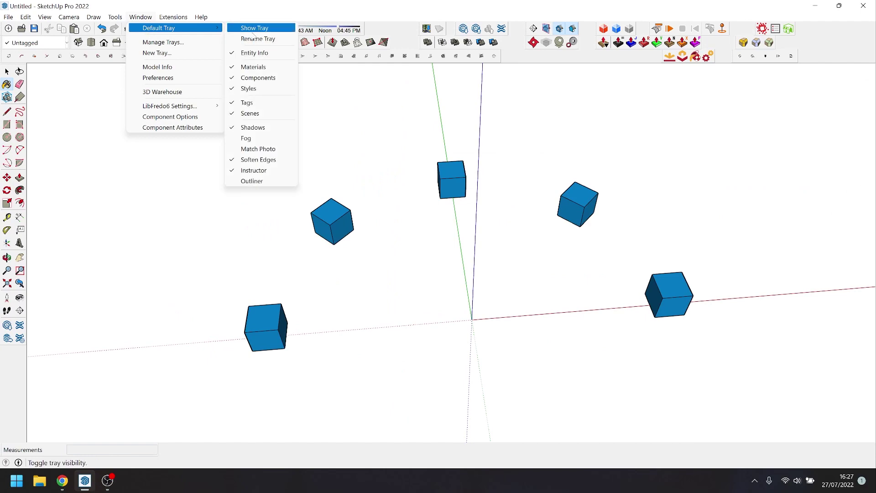
Restore the Default Tray with the Materials and Components panels collapsed.
left_click(252, 31)
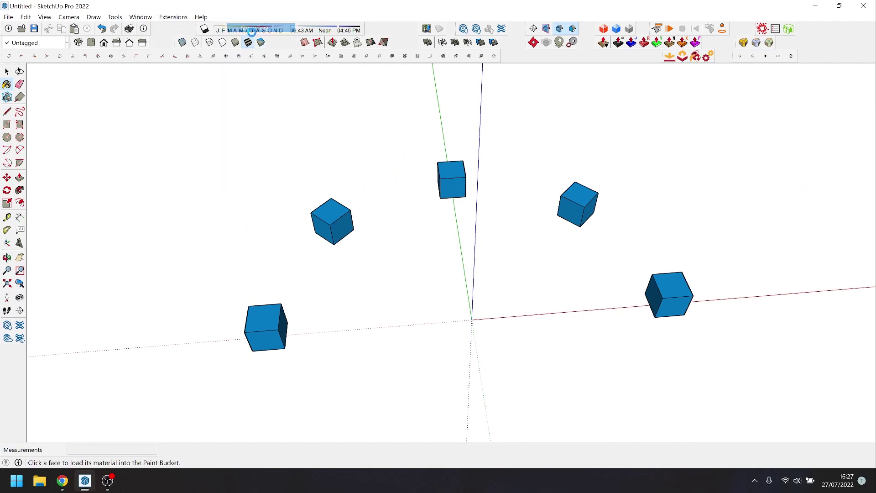
left_click(729, 179)
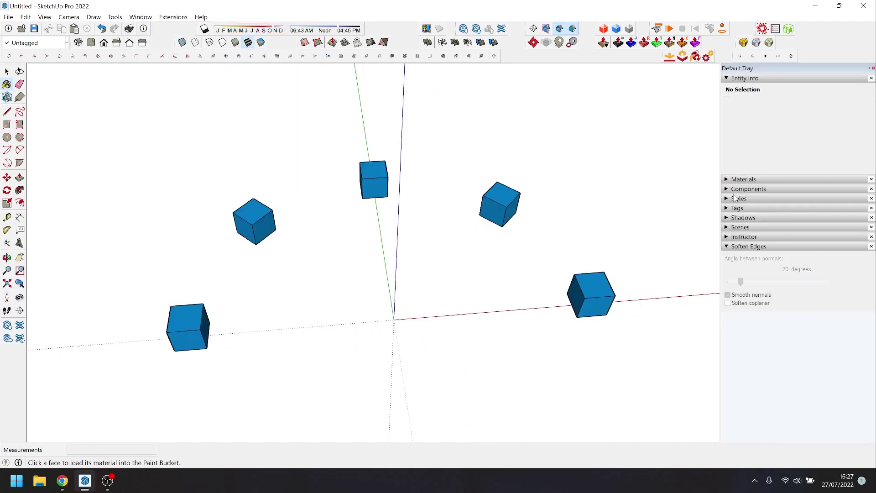
left_click(728, 189)
left_click(728, 189)
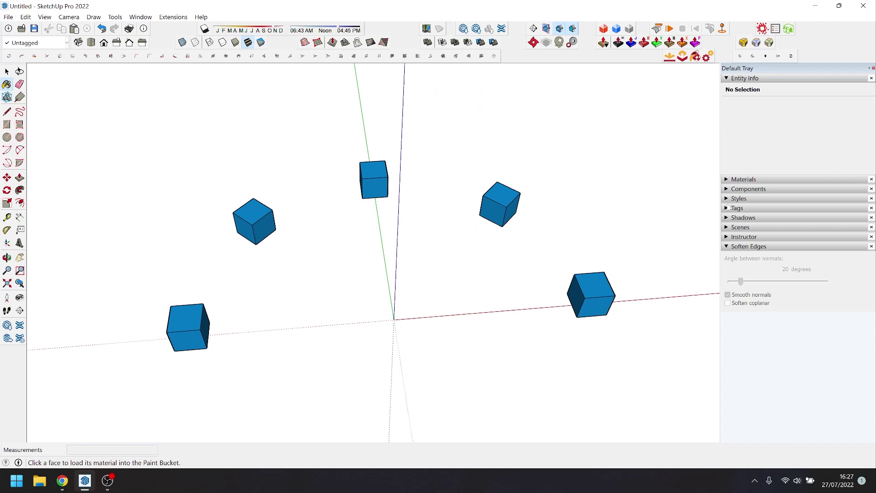